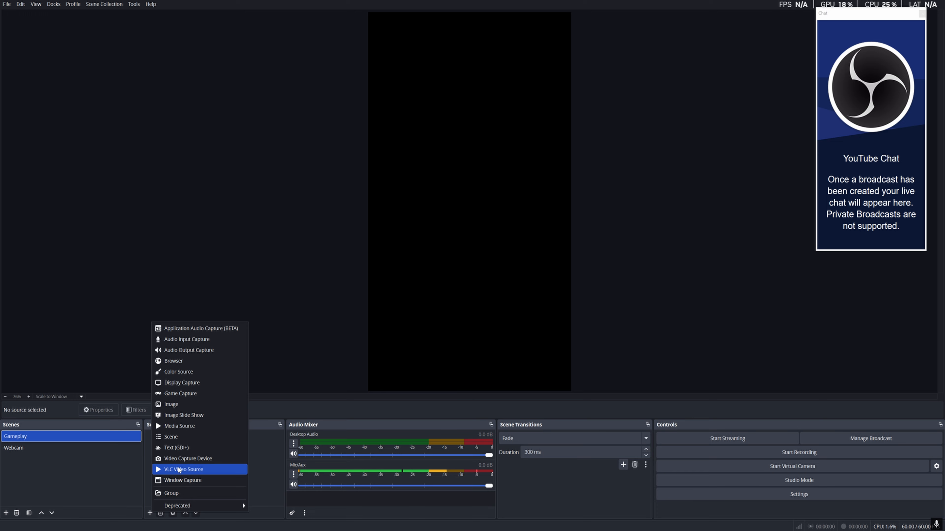
- Add a Display Capture source to the Gameplay scene that captures the 3840x2160 primary monitor
click(190, 384)
click(490, 312)
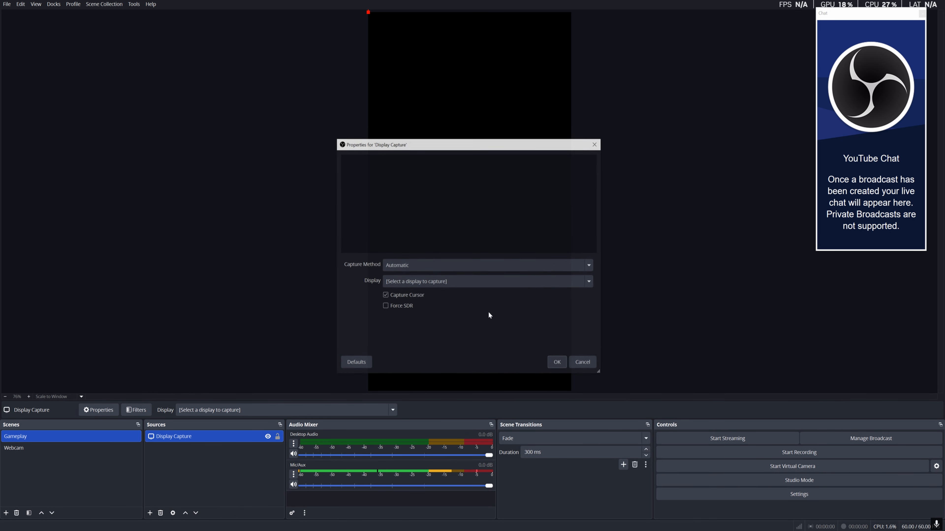
click(410, 282)
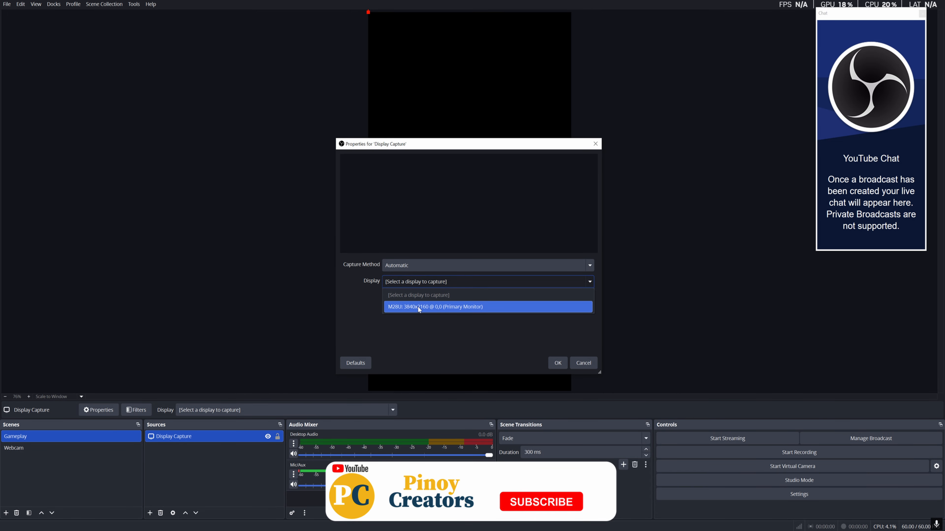
click(419, 307)
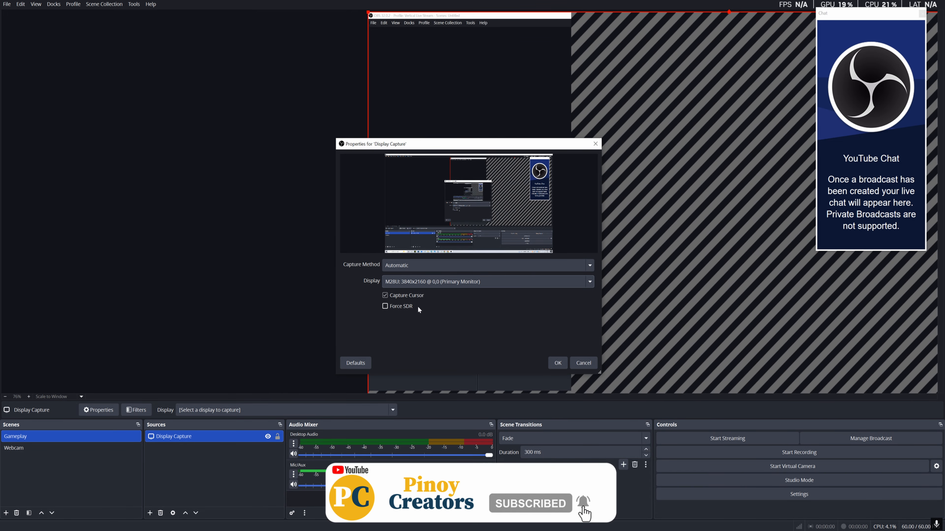
click(557, 363)
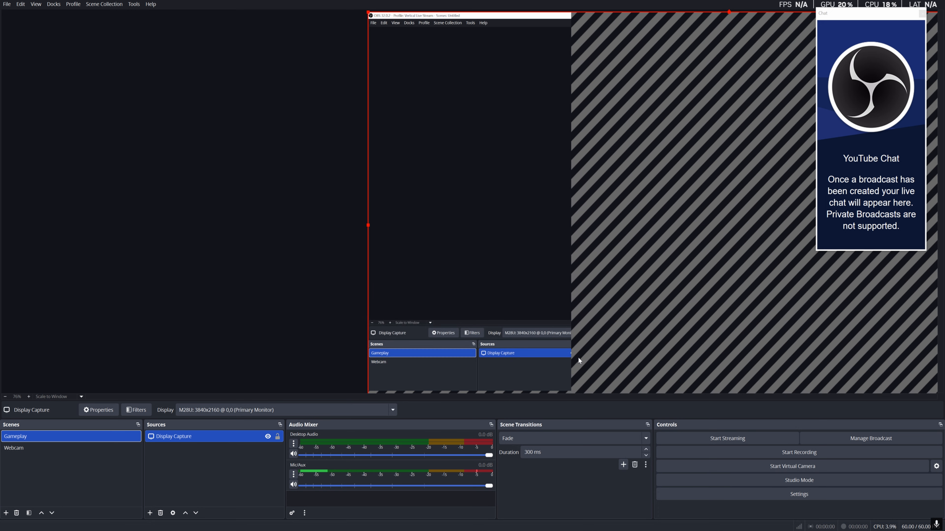
- Add a new Video Capture Device source for the webcam to the Gameplay scene
click(150, 513)
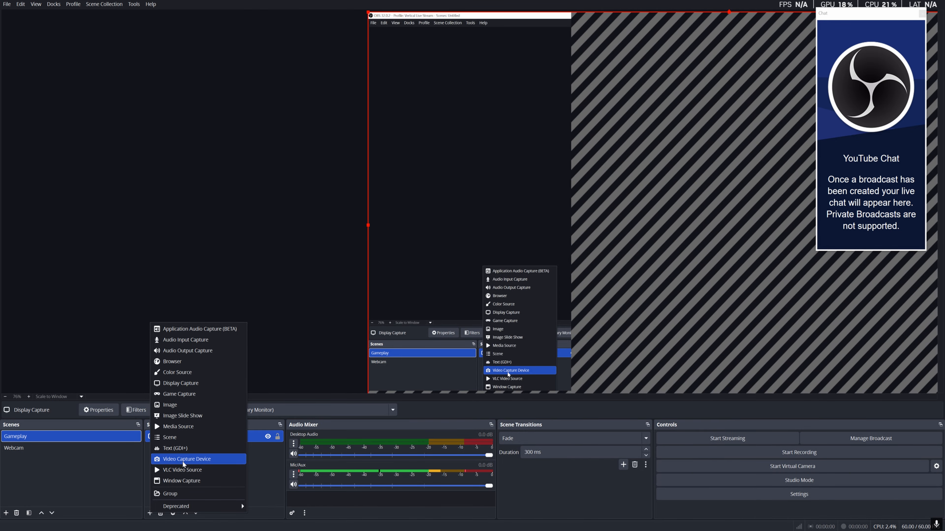
click(183, 460)
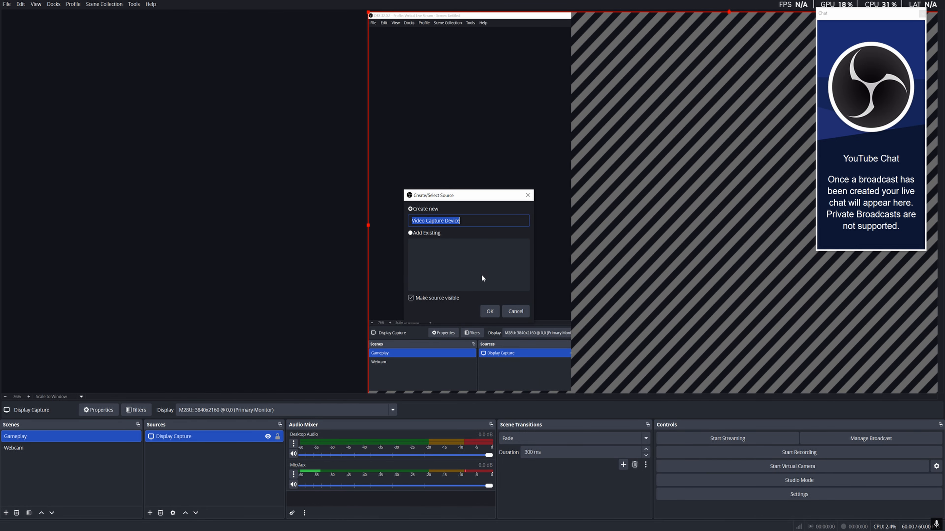
click(489, 312)
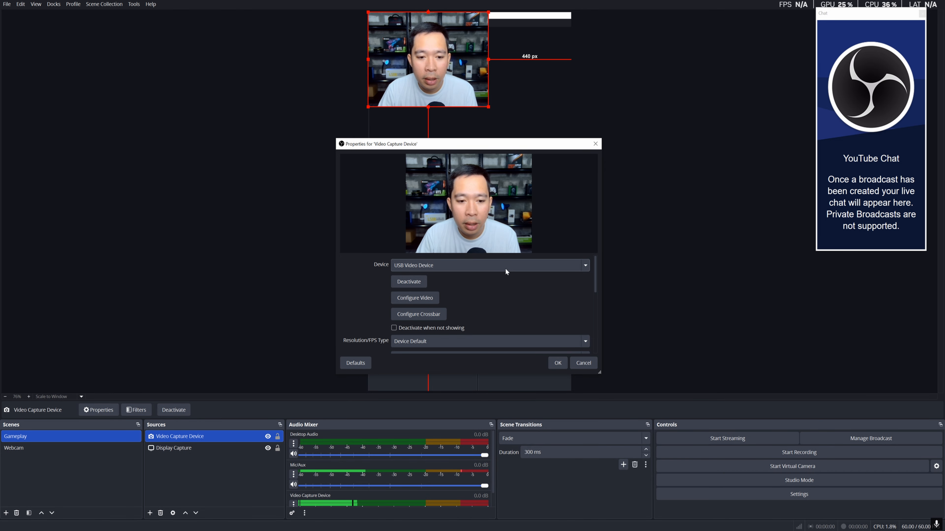
- Configure the webcam source with a custom resolution of 1920x1080 at 60 FPS
drag(595, 278, 593, 307)
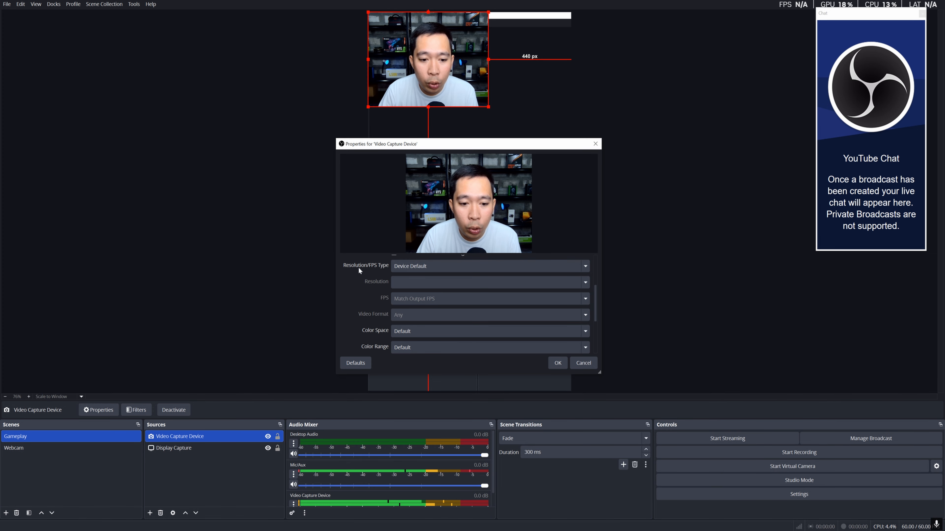
click(415, 265)
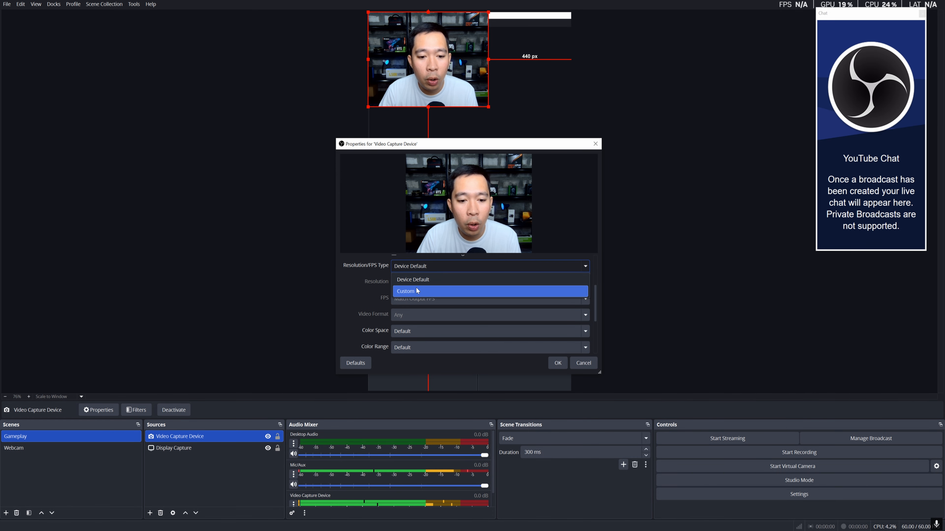
click(417, 290)
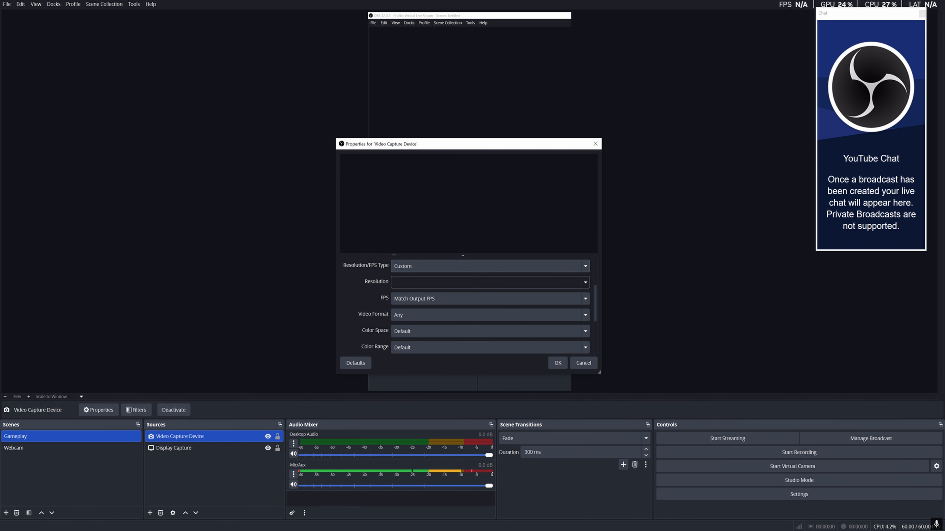
click(585, 284)
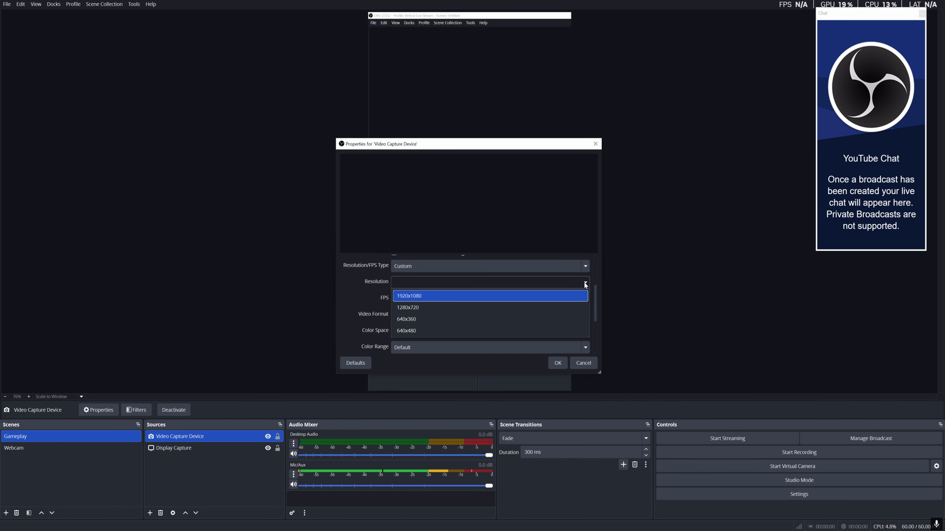
click(505, 301)
click(435, 299)
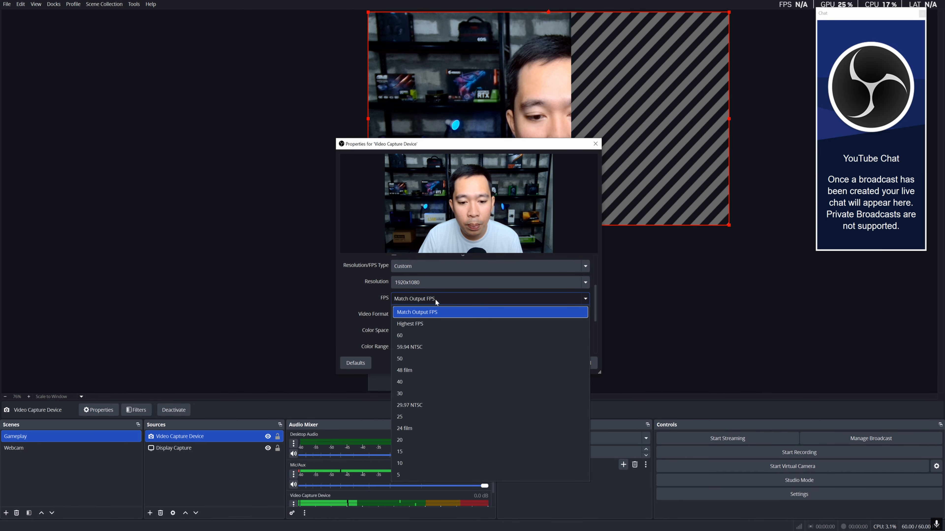
click(422, 335)
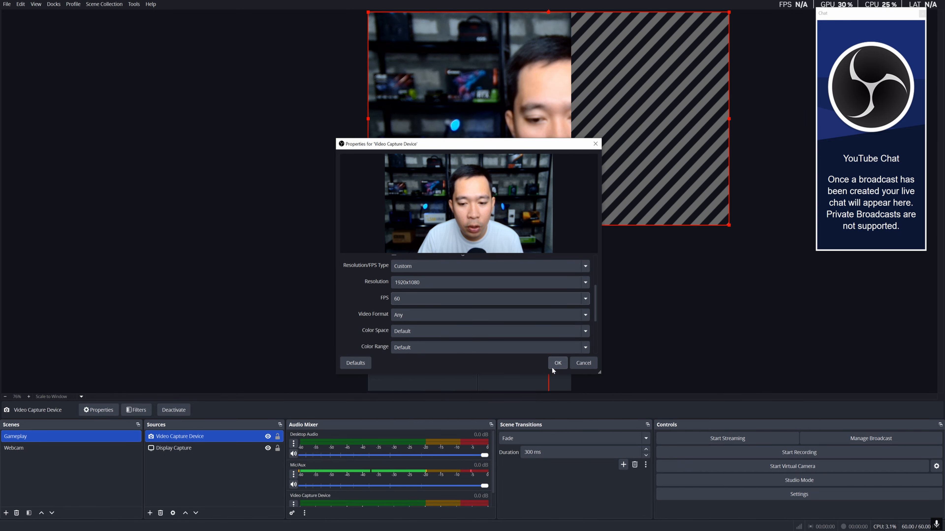
click(558, 363)
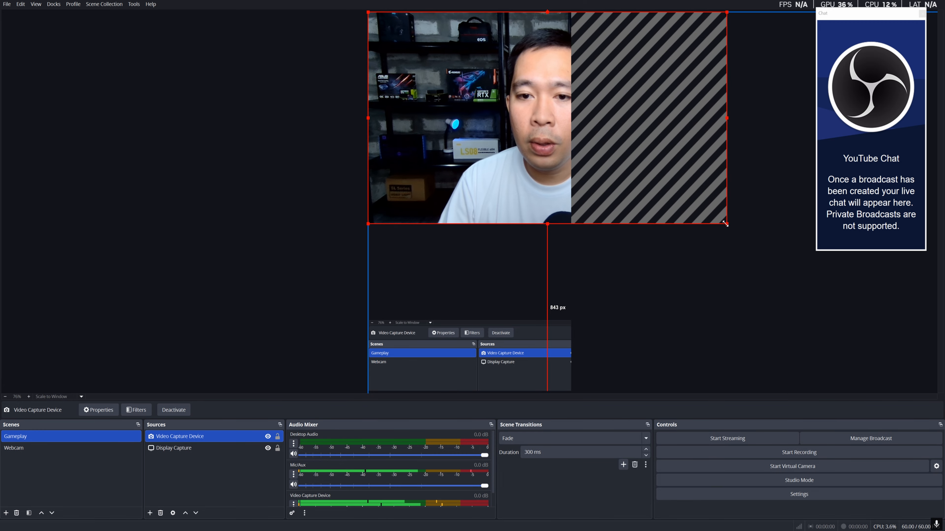
- Scale the webcam to the canvas width at its upper edge, and fit the display capture's height to the area below it
drag(728, 225, 570, 130)
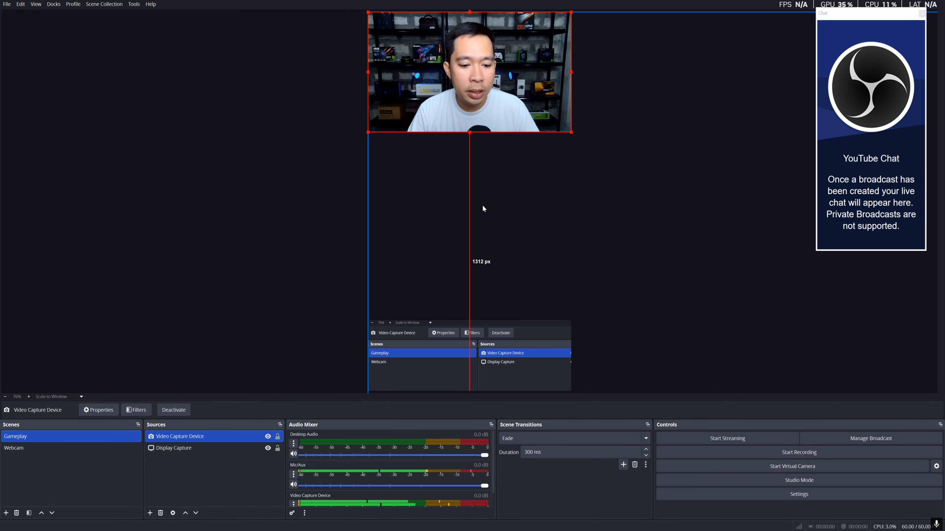
click(500, 196)
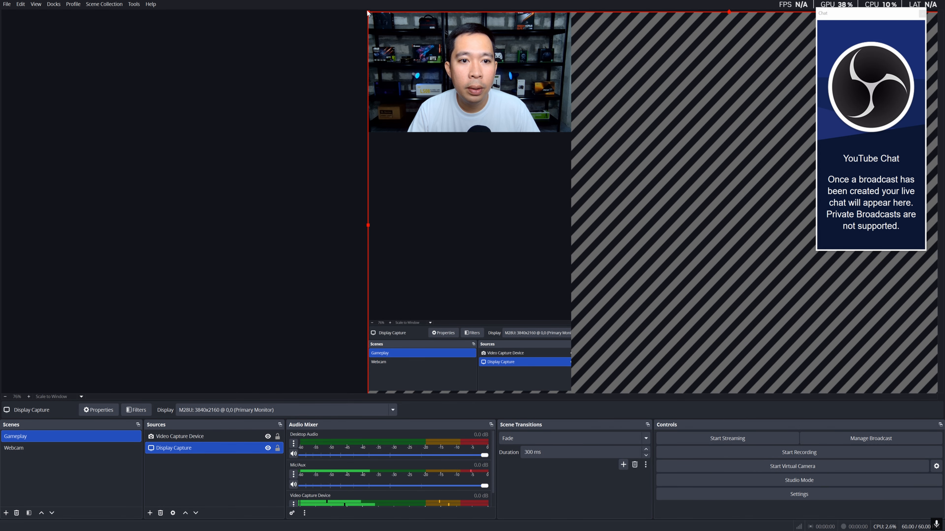
drag(368, 13, 612, 156)
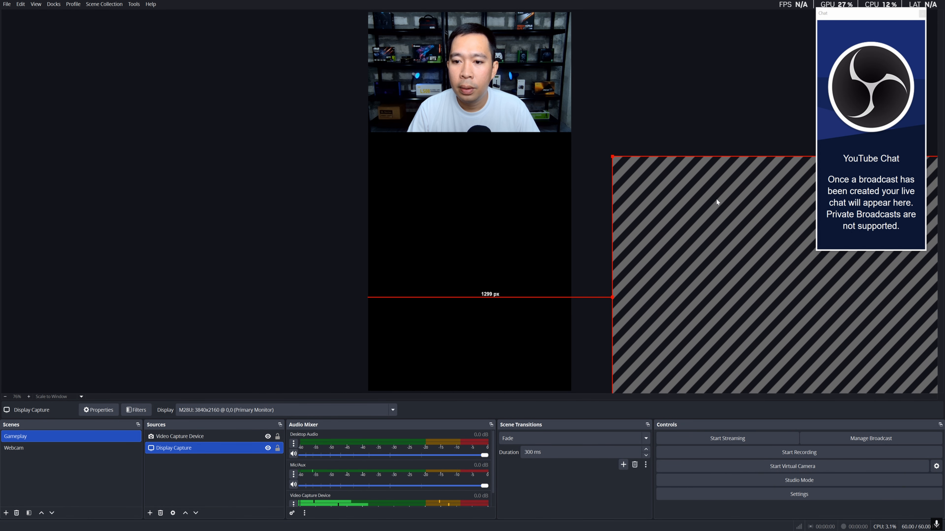
drag(716, 200, 477, 177)
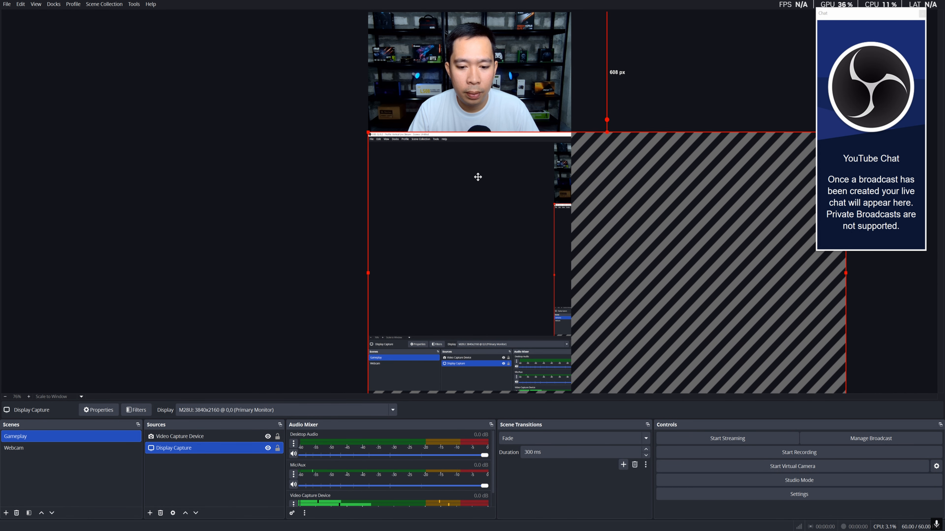
drag(368, 132, 398, 150)
drag(464, 189, 436, 171)
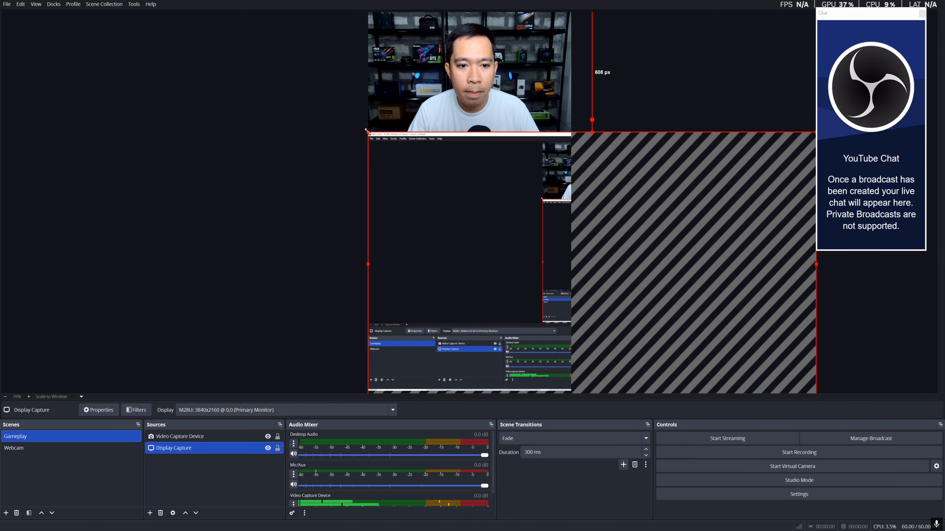
drag(368, 132, 390, 151)
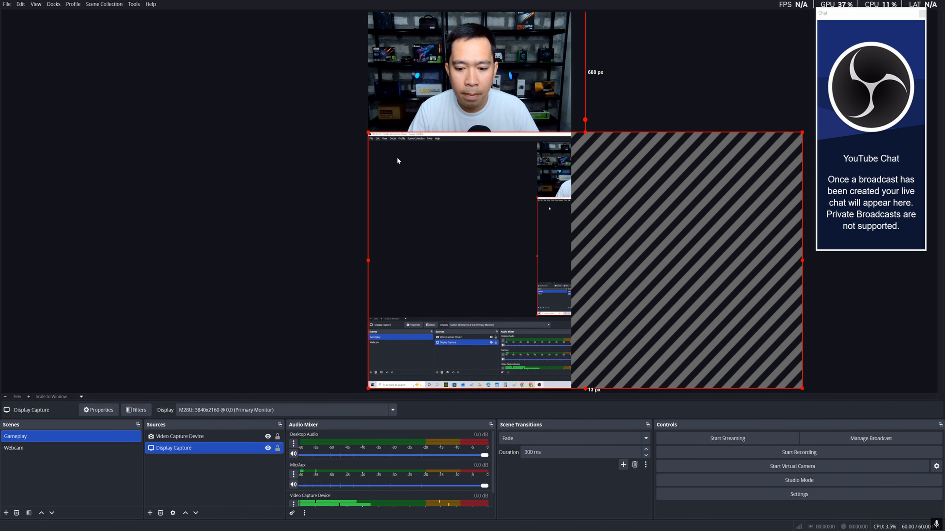
drag(802, 389, 805, 392)
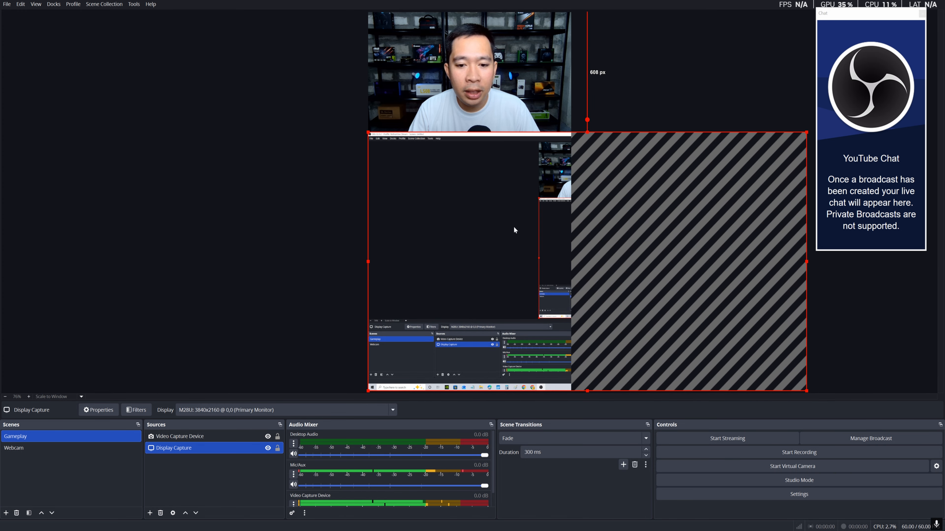
- Center the display capture horizontally on the vertical canvas and deselect it
right_click(464, 200)
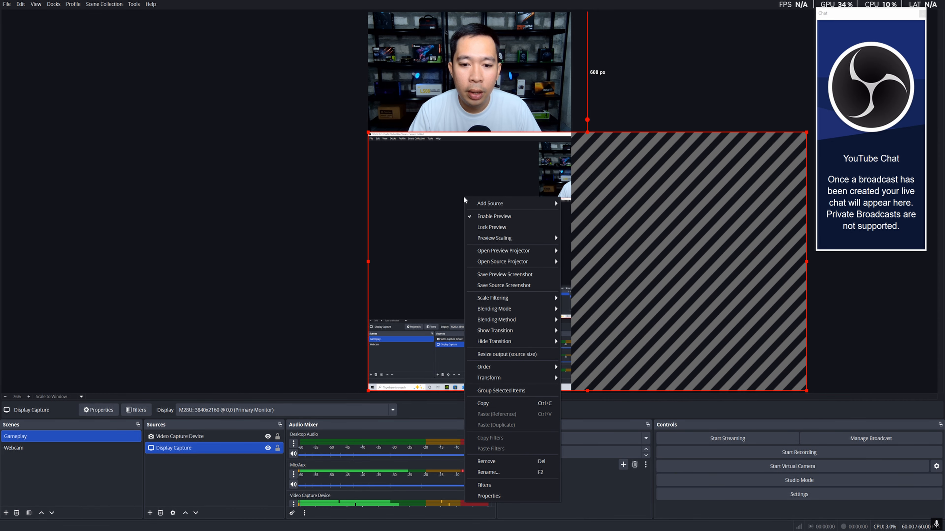
mouse_move(506, 378)
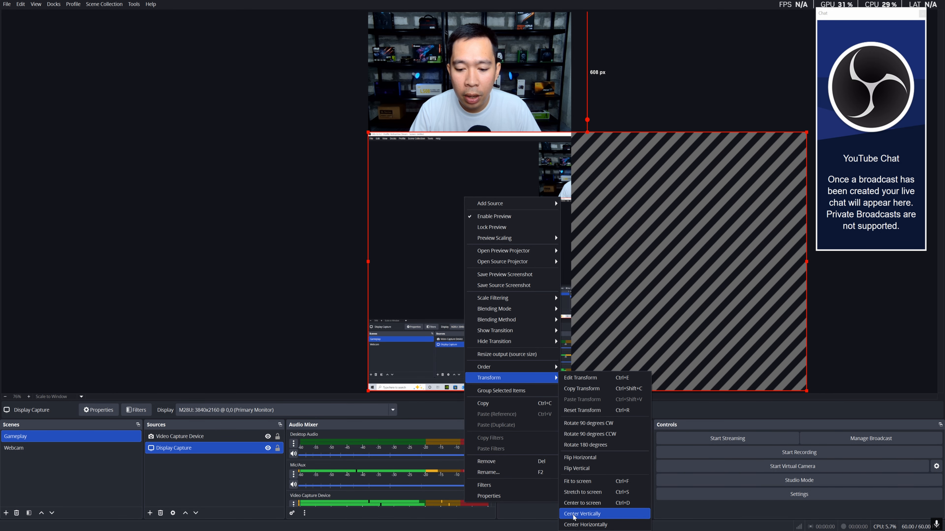
click(576, 525)
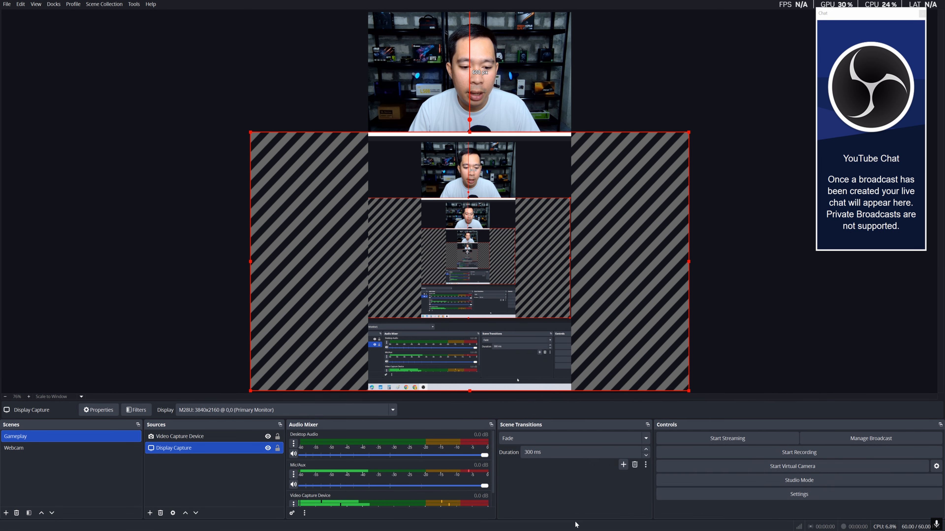
click(741, 230)
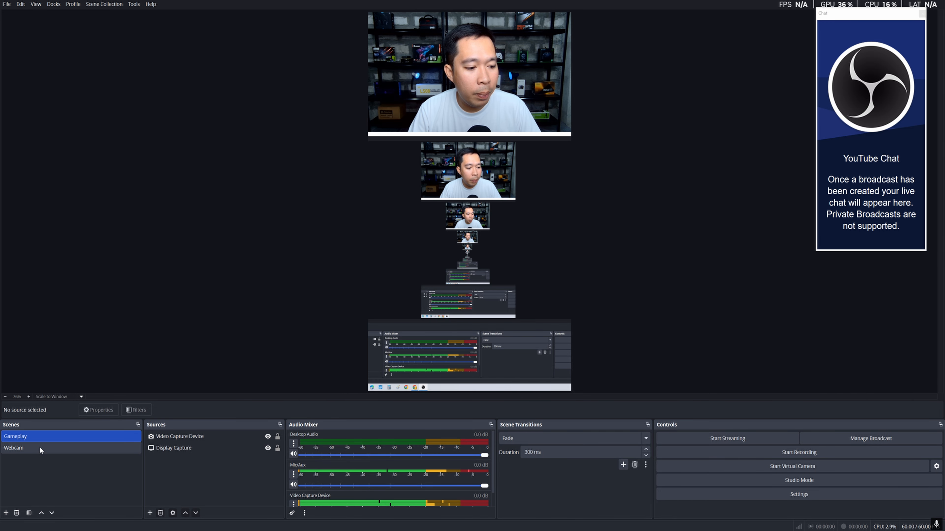
- Add the existing Video Capture Device source to the Webcam scene
click(29, 453)
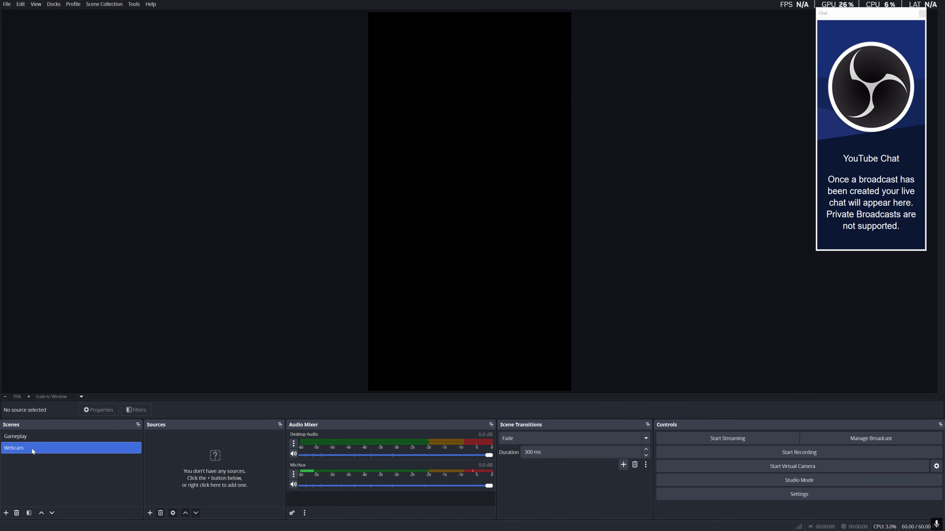
click(149, 513)
click(177, 465)
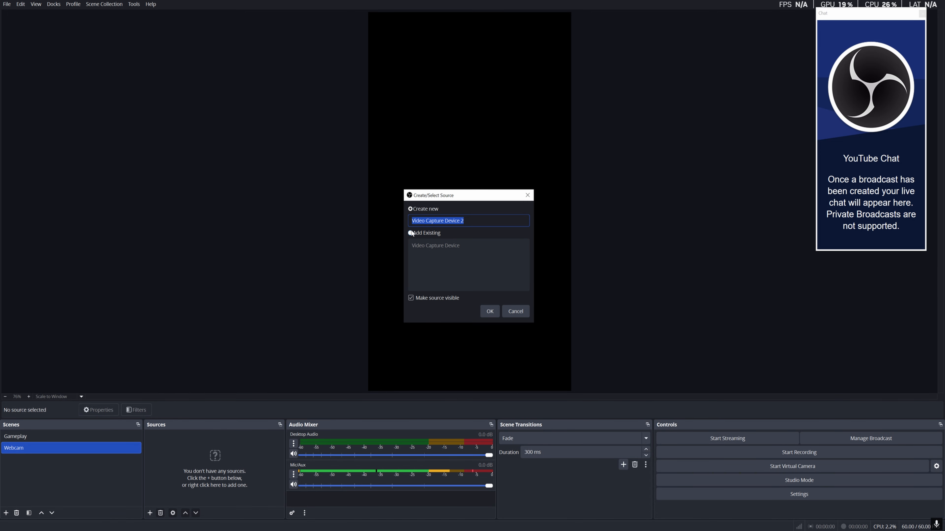
click(427, 234)
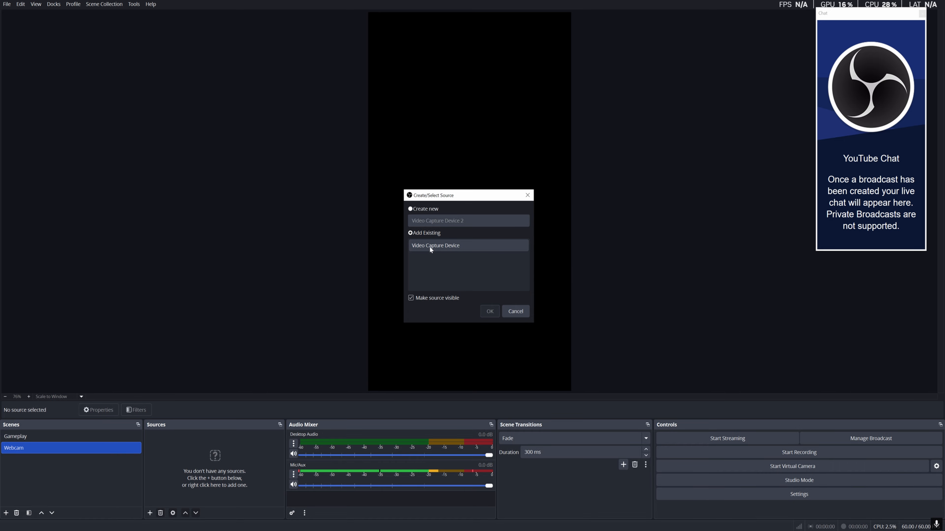
click(431, 247)
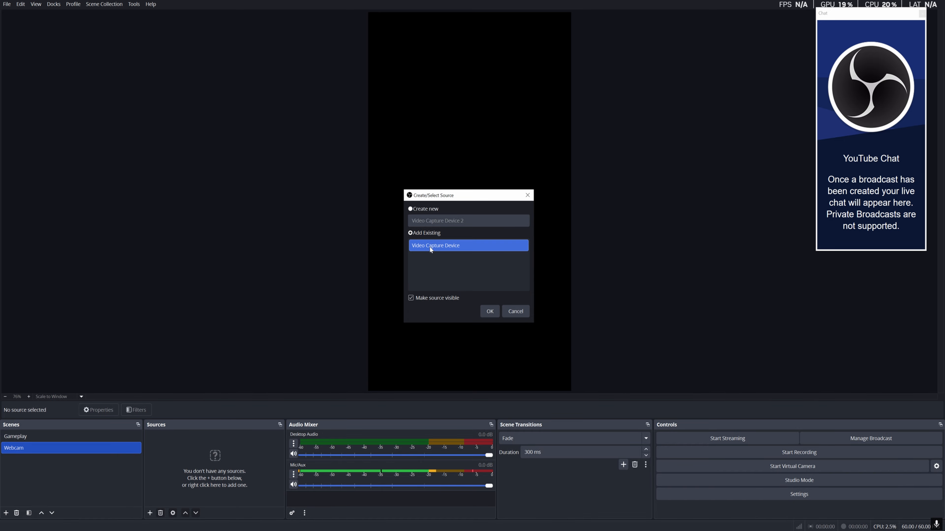
click(487, 313)
- Enlarge the webcam in the Webcam scene to the full canvas height and center it horizontally
drag(730, 226, 868, 378)
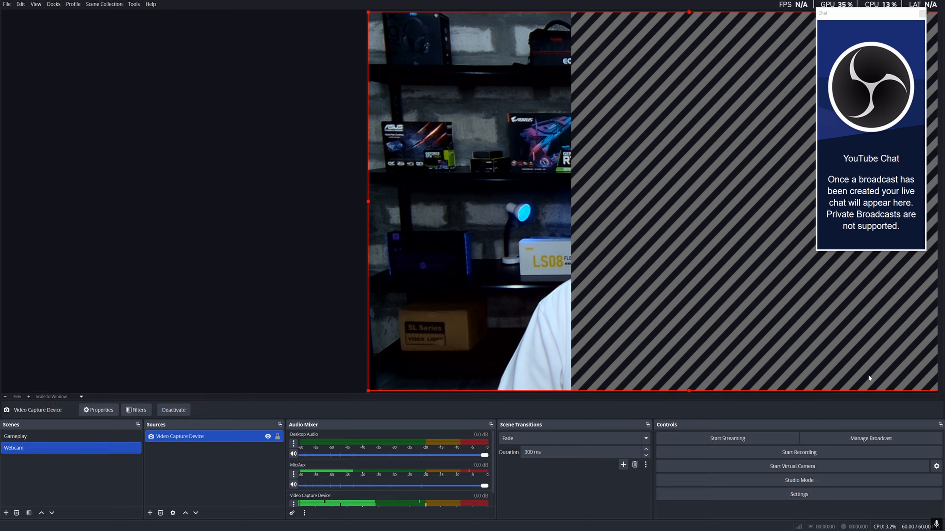
right_click(513, 161)
mouse_move(575, 352)
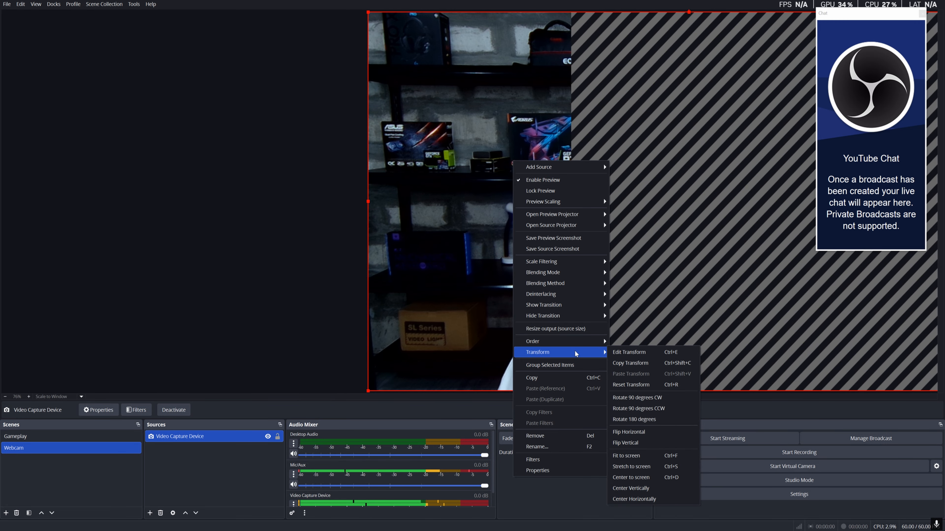
click(624, 500)
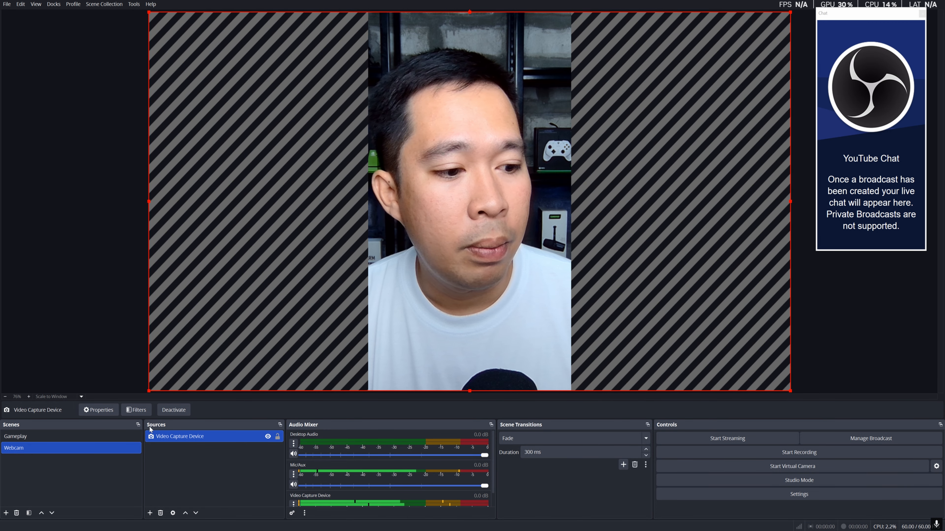
click(832, 317)
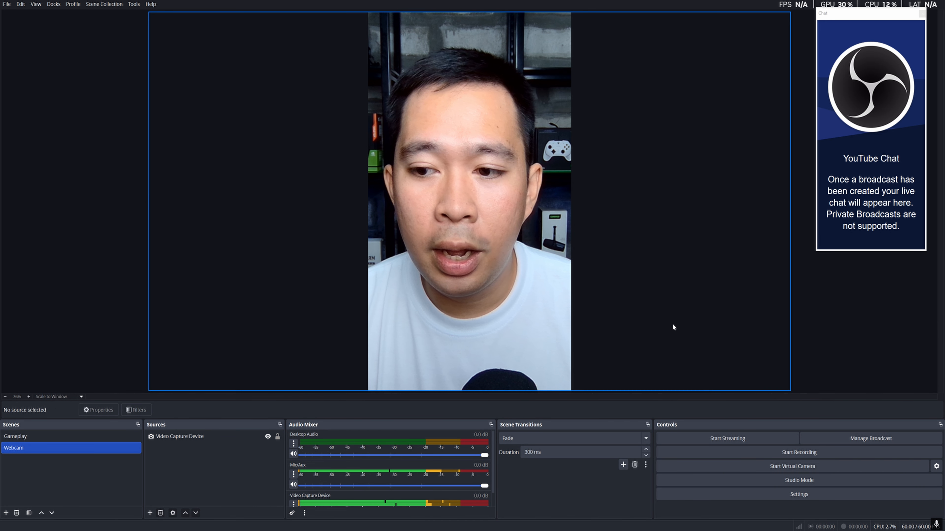
- Switch to the Gameplay scene and back to the Webcam scene to compare their layouts
click(30, 439)
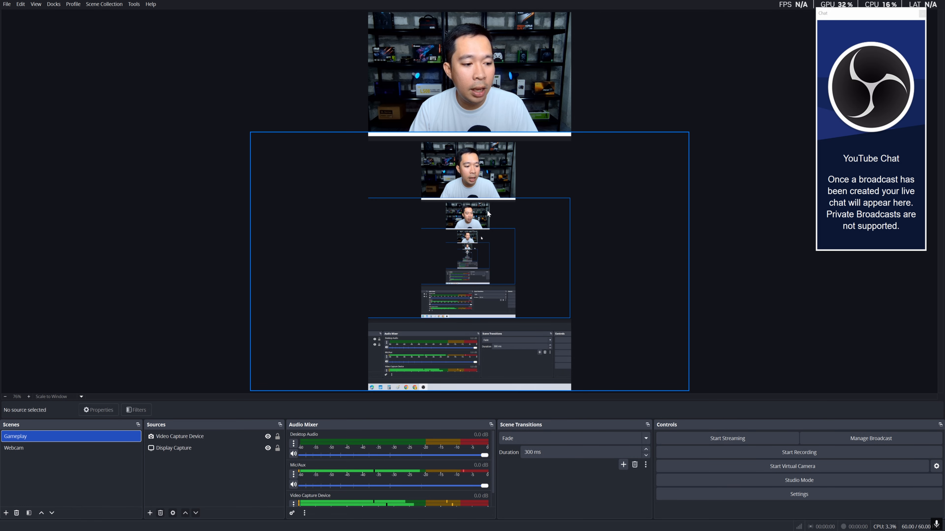
click(38, 447)
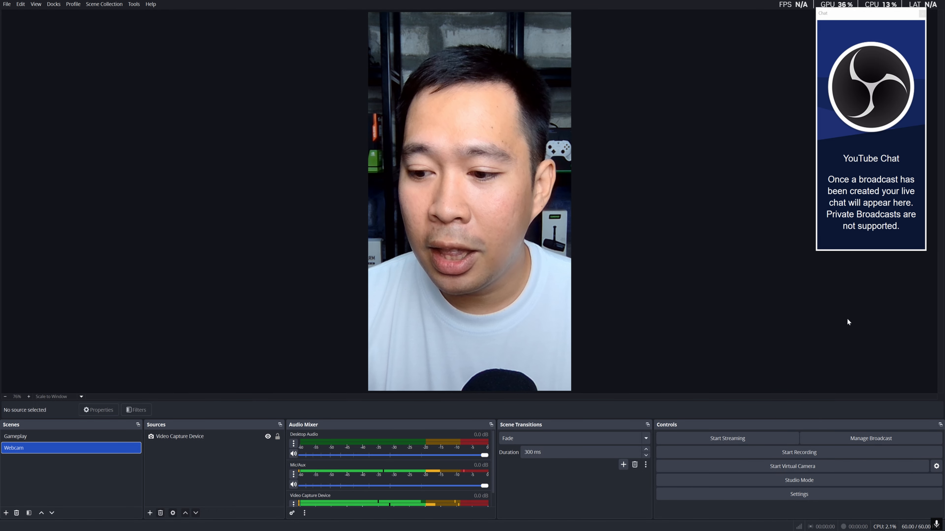
- Create a new YouTube broadcast with Public privacy and the People & Blogs category, marked as not made for kids
click(865, 438)
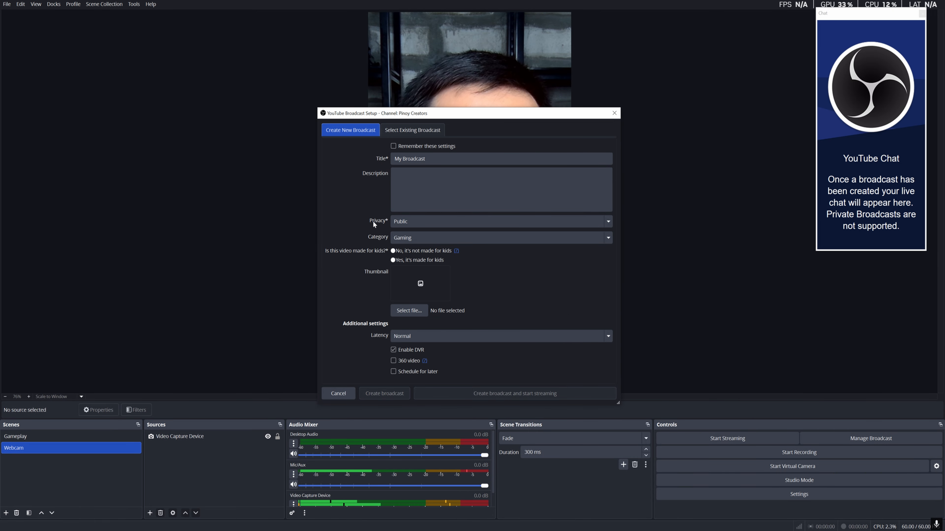
click(605, 221)
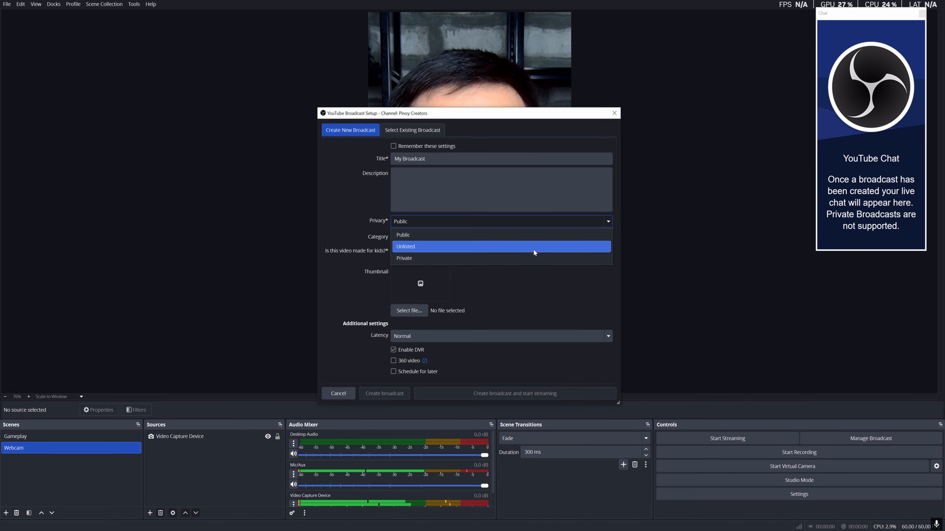
click(527, 236)
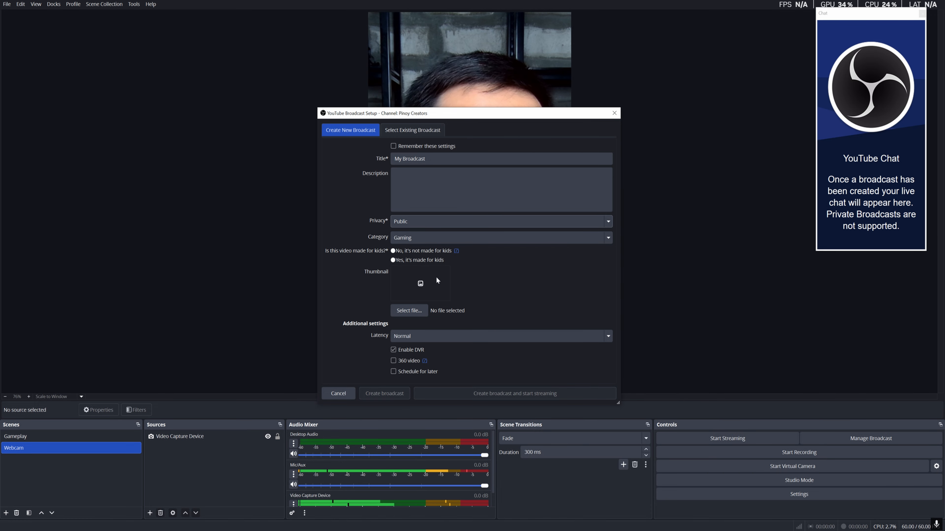
click(607, 239)
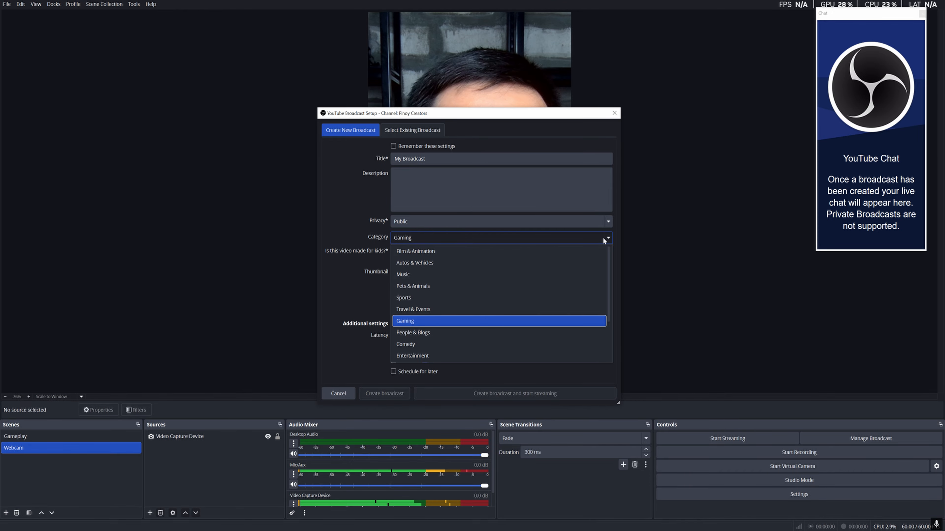
click(467, 333)
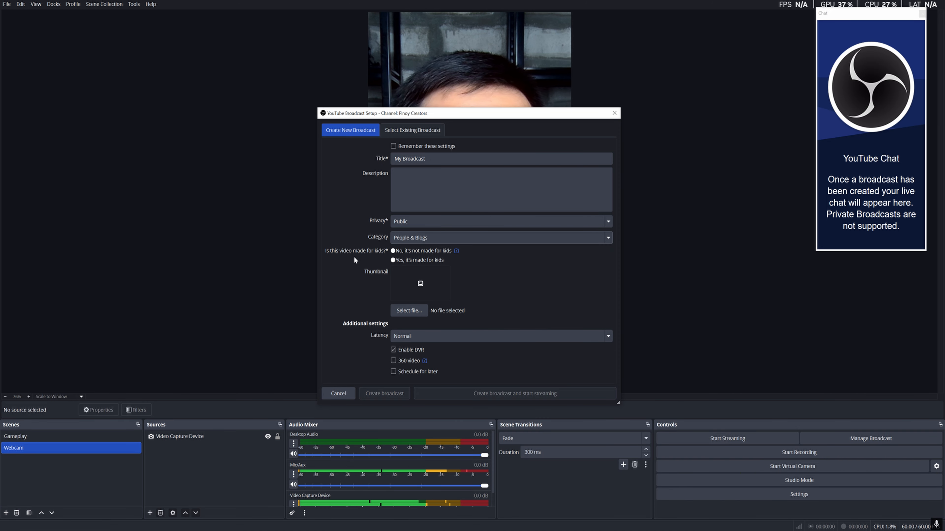
click(393, 252)
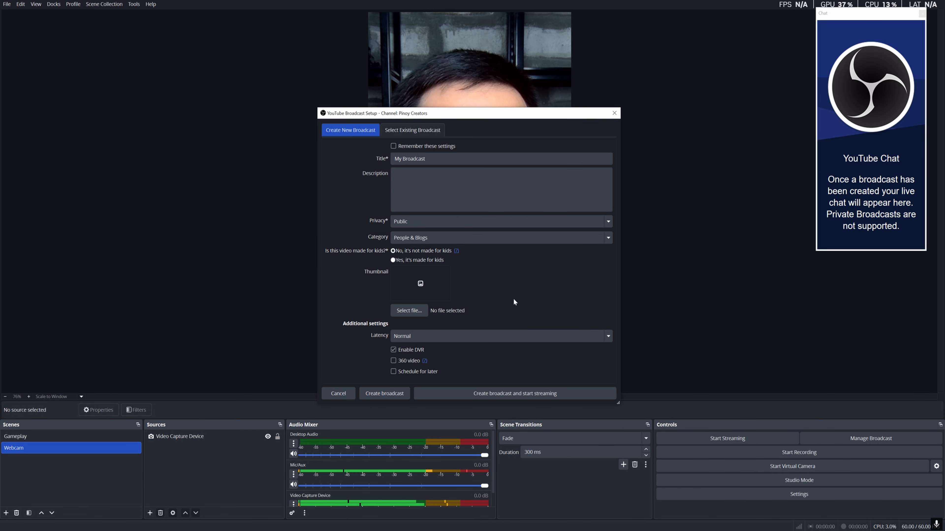
click(396, 391)
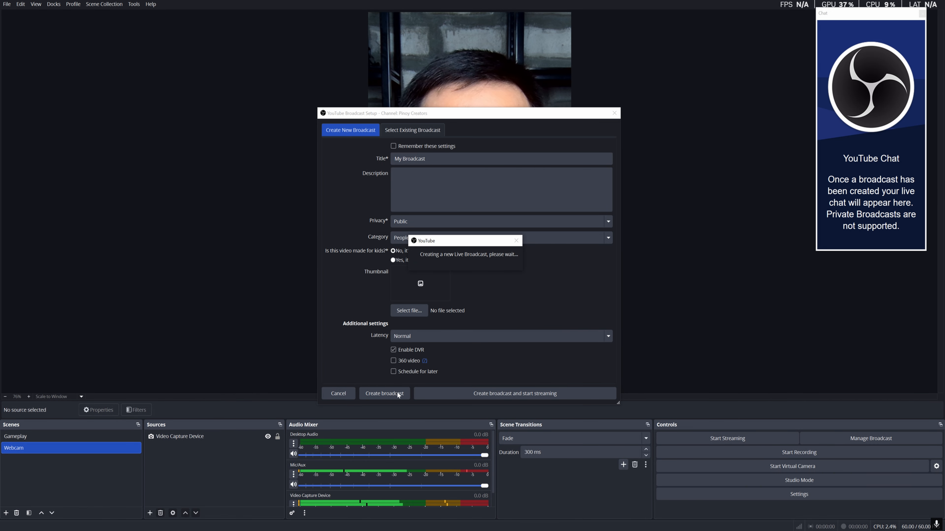